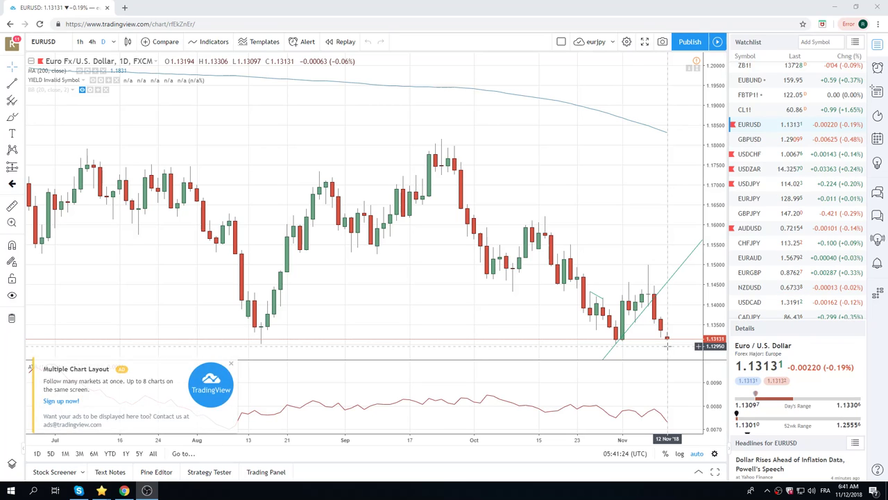
# - Close the Multiple Chart Layout ad over the ATR pane and dismiss the 'No ads' upgrade offer
pyautogui.click(231, 362)
pyautogui.click(355, 332)
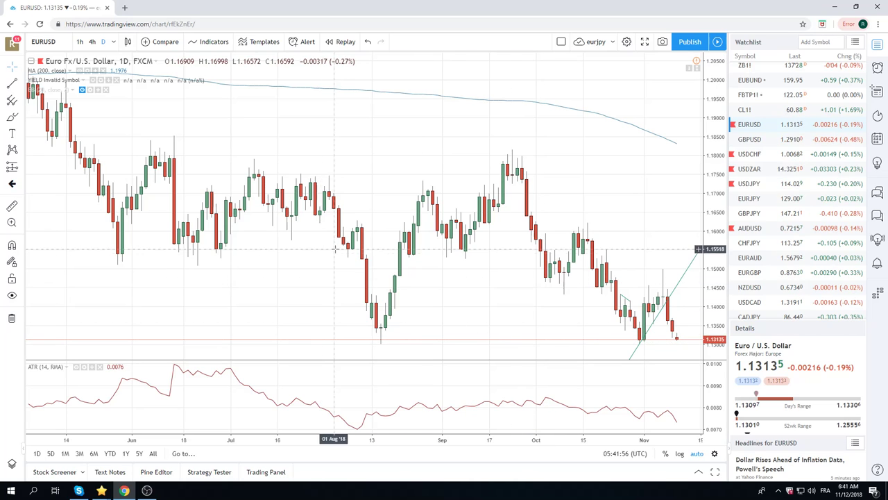
# - Pan and zoom out the EURUSD daily chart to show mid-2016 through early 2019
pyautogui.hscroll(-5, 417, 277)
pyautogui.hscroll(-5, 364, 214)
pyautogui.hscroll(-5, 363, 214)
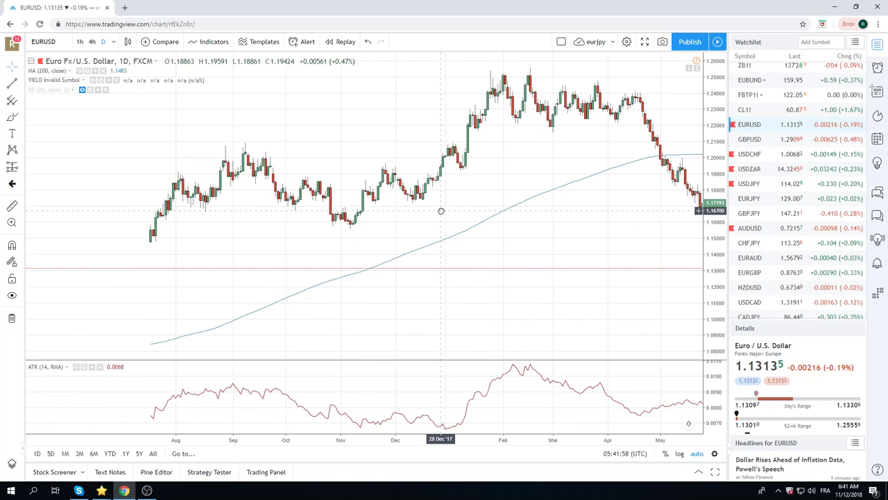
pyautogui.hscroll(-5, 329, 240)
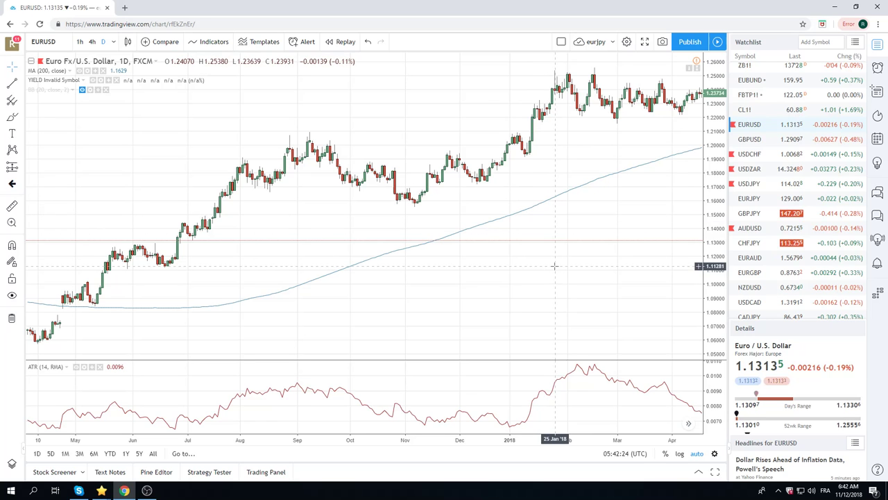
pyautogui.moveTo(540, 264)
pyautogui.mouseDown()
pyautogui.moveTo(366, 256)
pyautogui.moveTo(170, 225)
pyautogui.mouseUp()
pyautogui.scroll(-3, 415, 231)
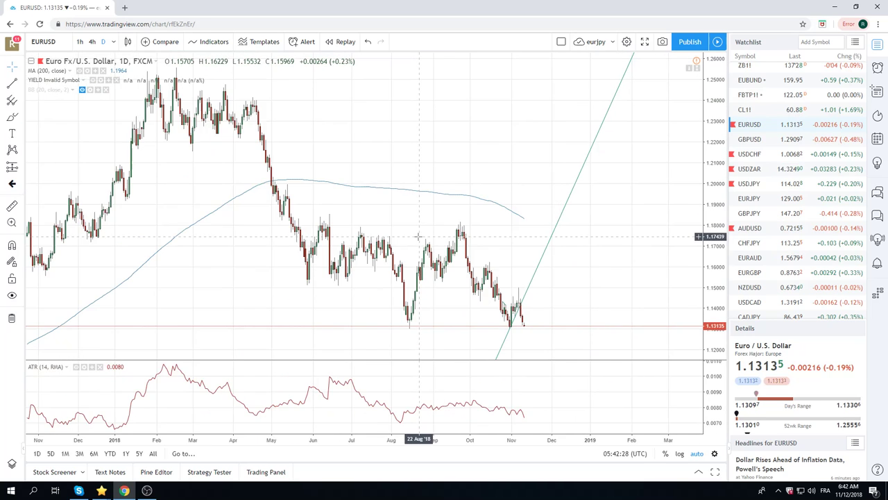
pyautogui.scroll(-2, 479, 294)
pyautogui.scroll(-2, 500, 230)
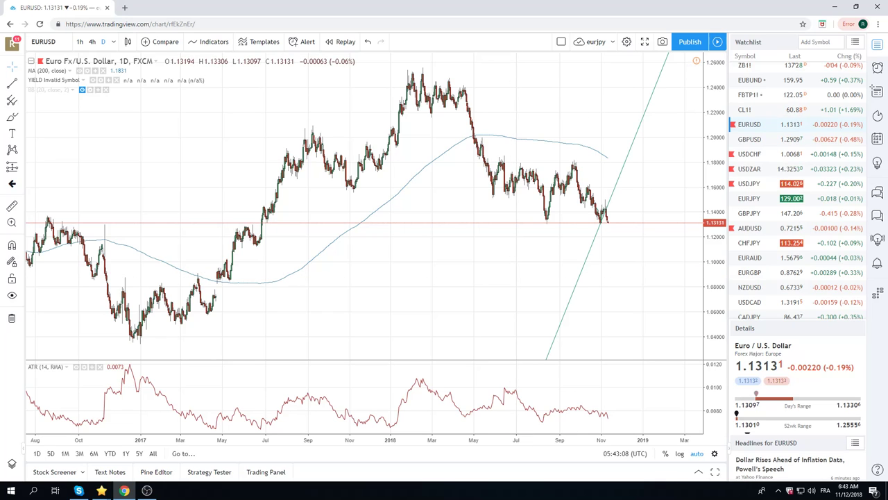
pyautogui.click(814, 490)
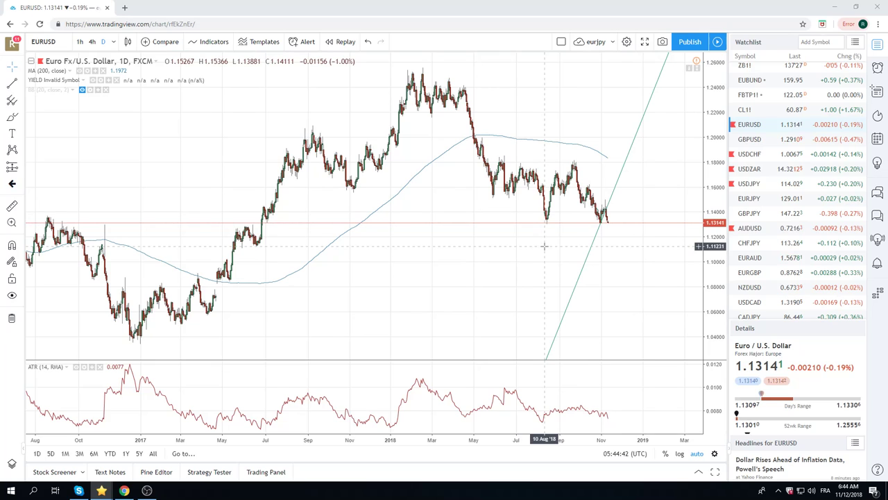
# - Remove the rising EURUSD trendline and close the ad covering the ATR pane
pyautogui.rightClick(586, 267)
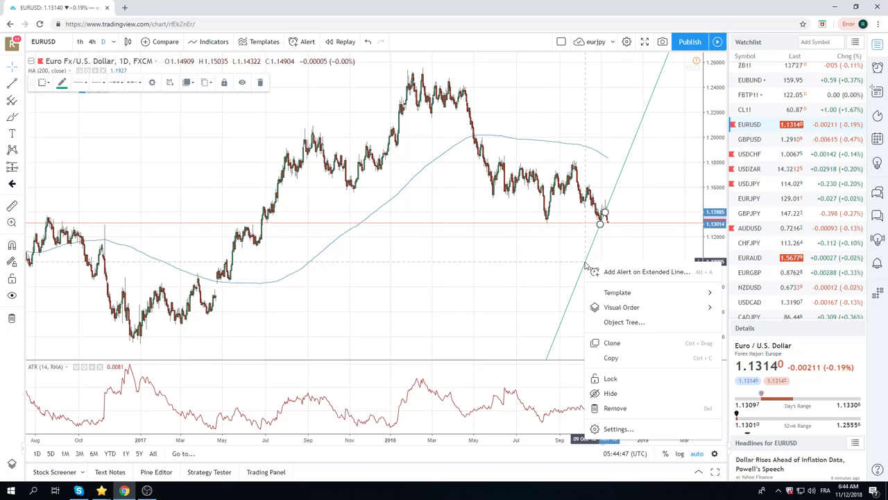
pyautogui.click(623, 395)
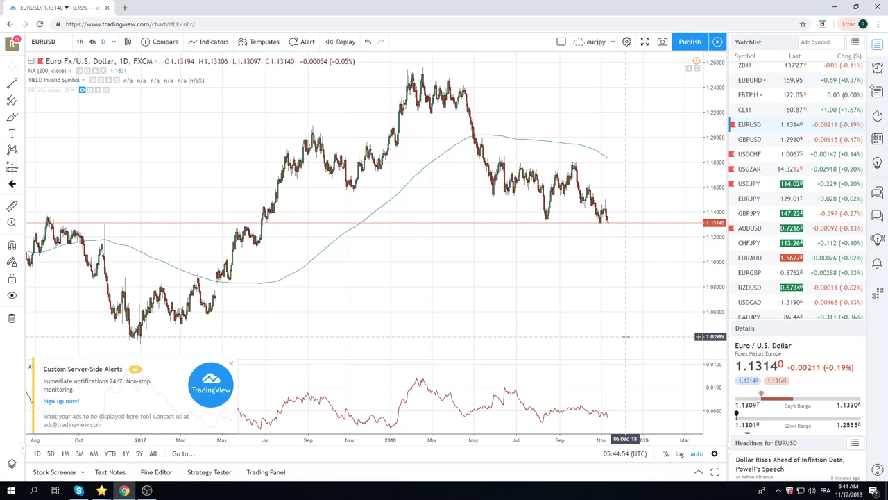
pyautogui.click(231, 364)
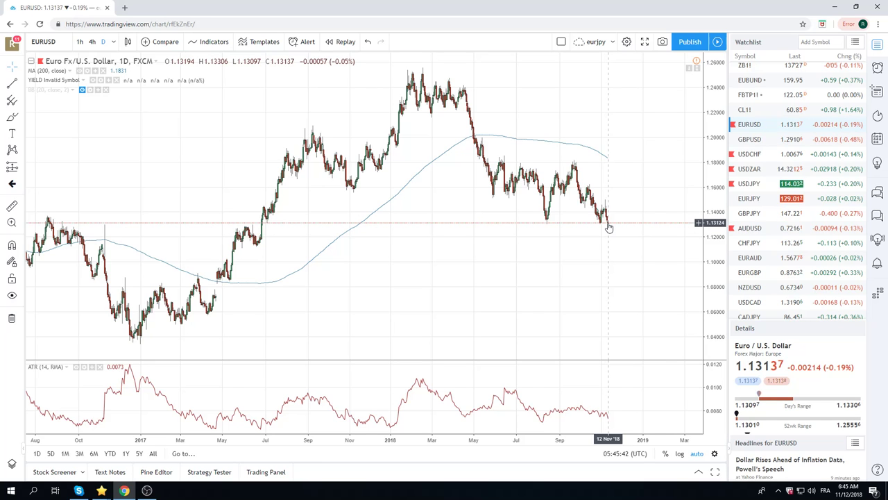
# - Open USDZAR from the watchlist, zoom in, delete its trendline, then switch to GBPUSD
pyautogui.click(748, 169)
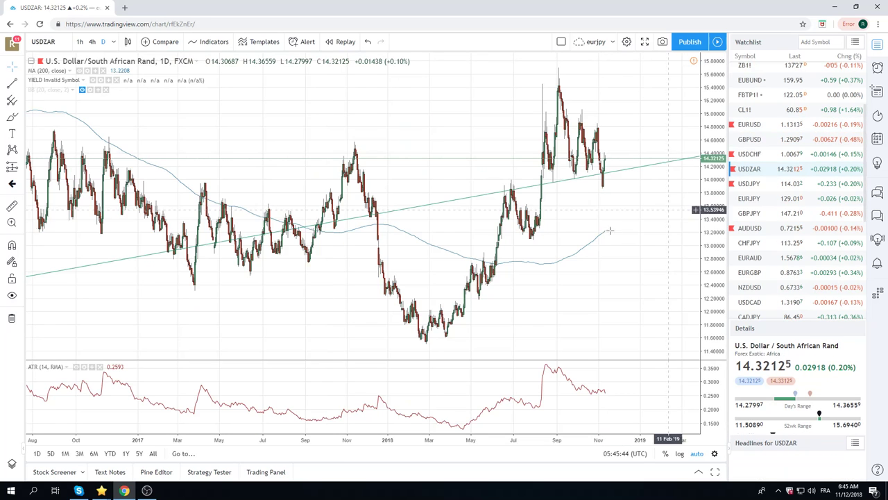
pyautogui.scroll(3, 580, 240)
pyautogui.scroll(3, 580, 240)
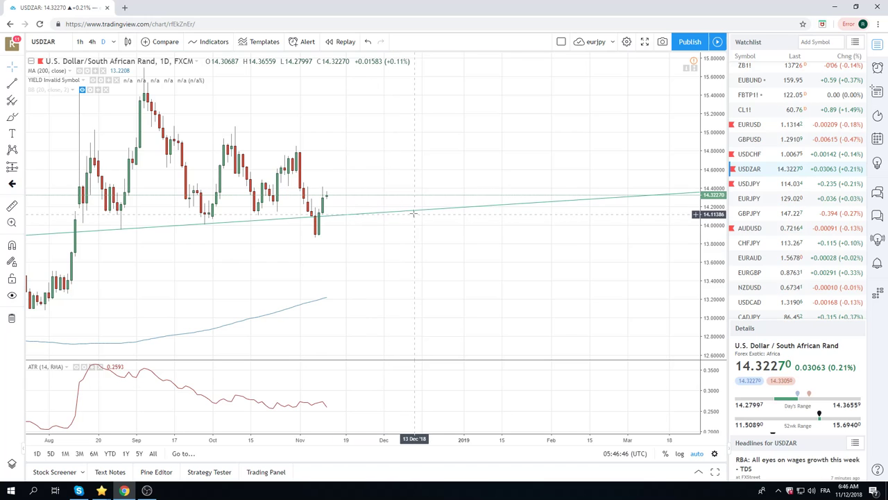
pyautogui.rightClick(413, 212)
pyautogui.moveTo(448, 255)
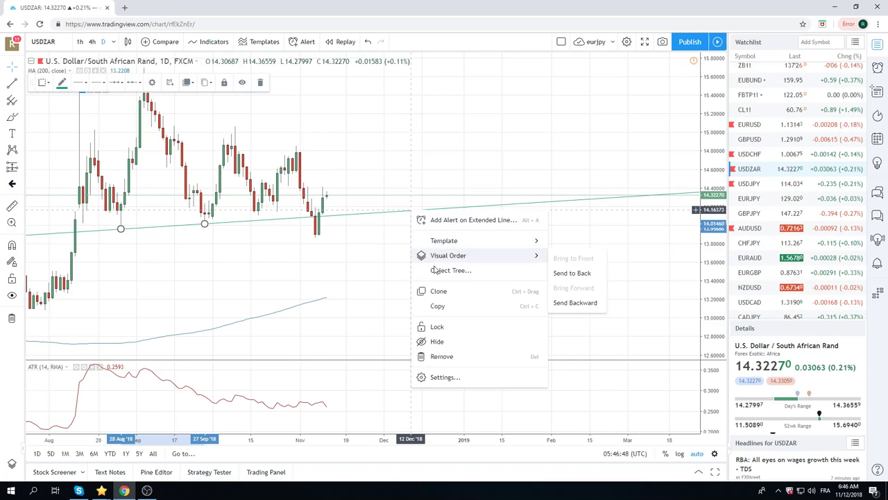
pyautogui.click(461, 351)
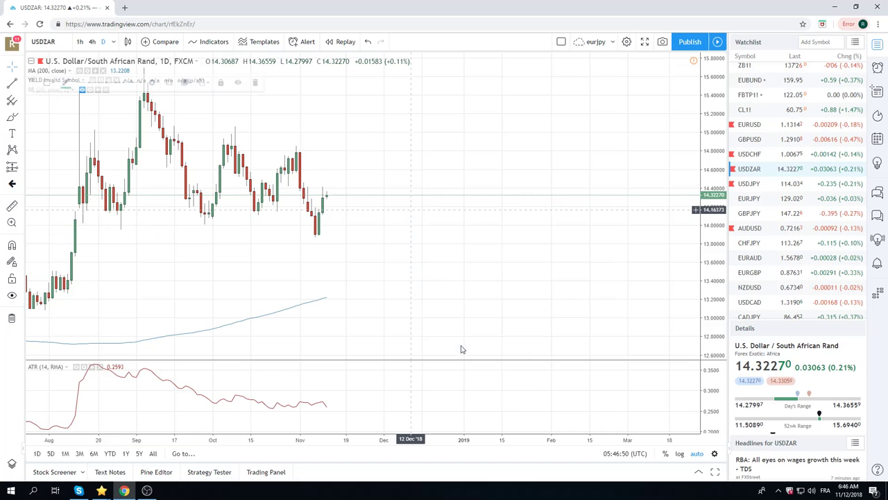
pyautogui.moveTo(757, 125)
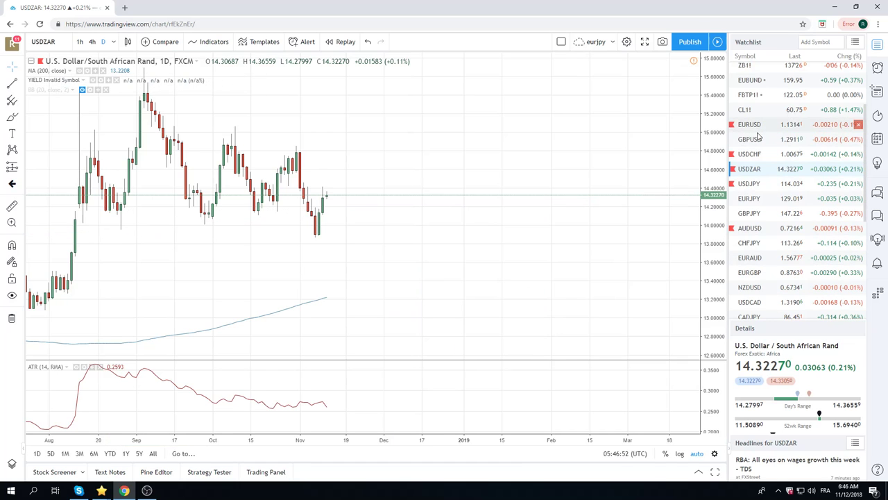
pyautogui.click(756, 139)
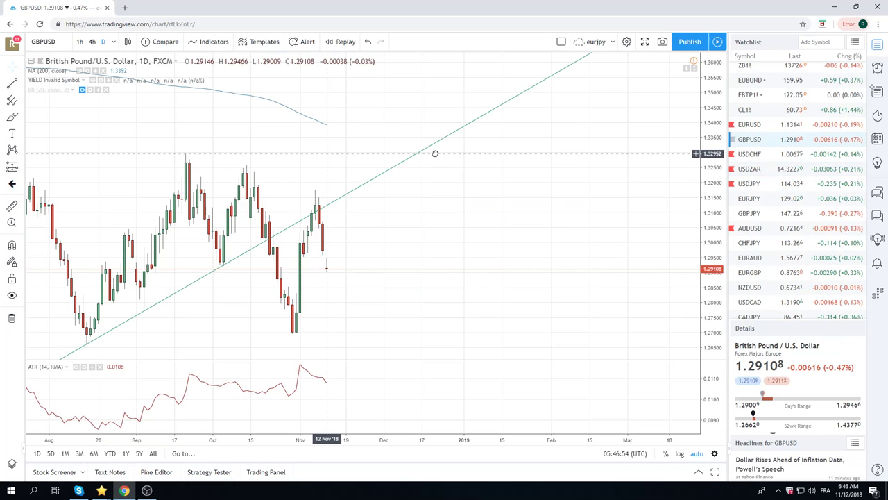
# - Hide the rising green trendline on the GBPUSD daily chart
pyautogui.rightClick(424, 153)
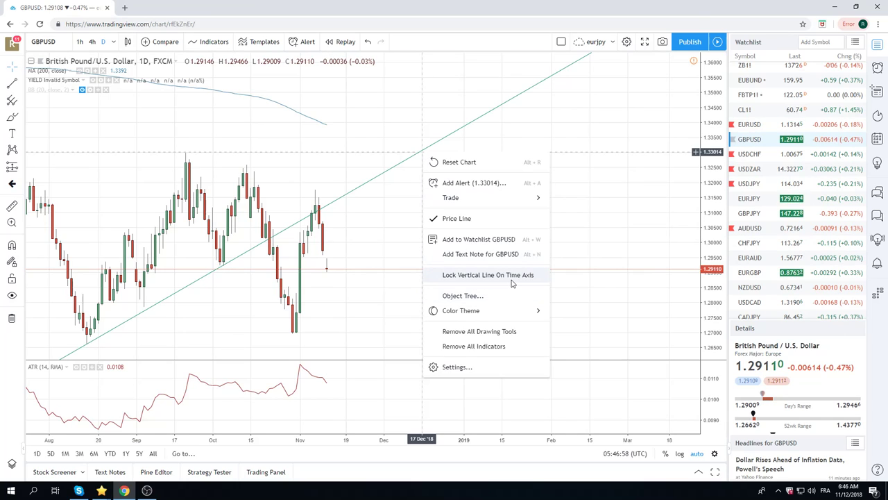
pyautogui.click(634, 228)
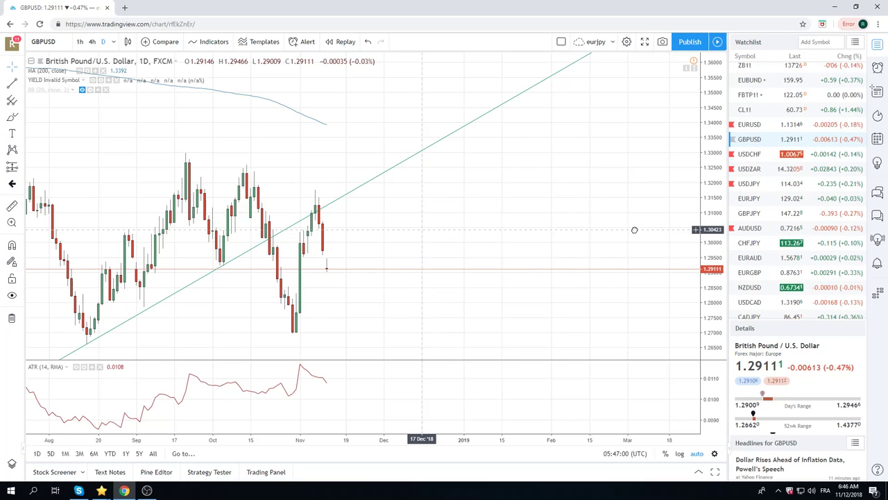
pyautogui.rightClick(369, 186)
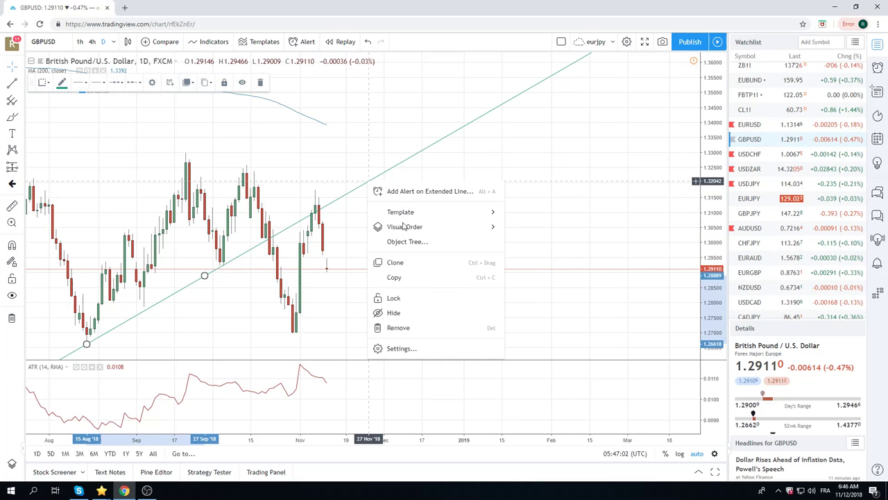
pyautogui.click(430, 314)
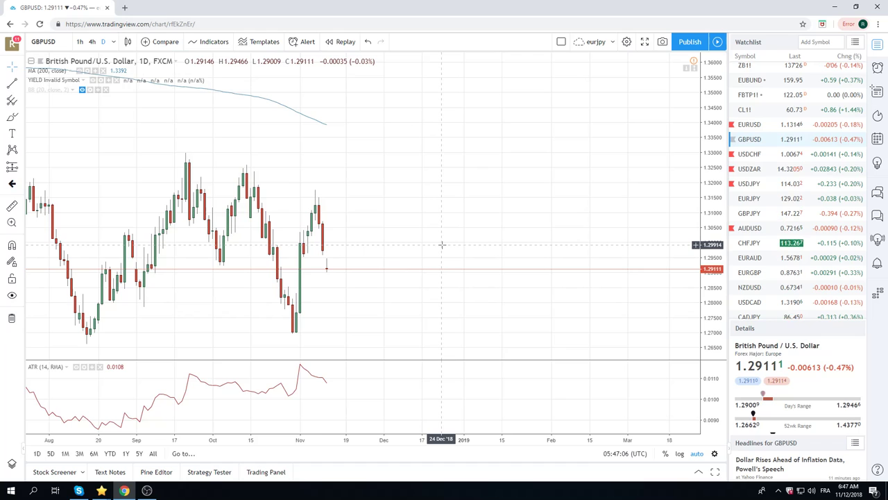
# - Zoom out the GBPUSD time axis so the chart starts from May
pyautogui.scroll(-2, 441, 244)
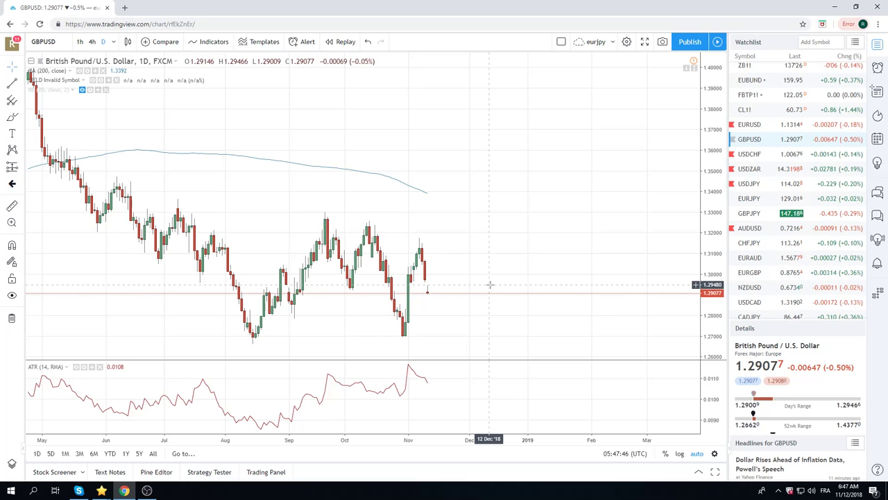
pyautogui.moveTo(779, 170)
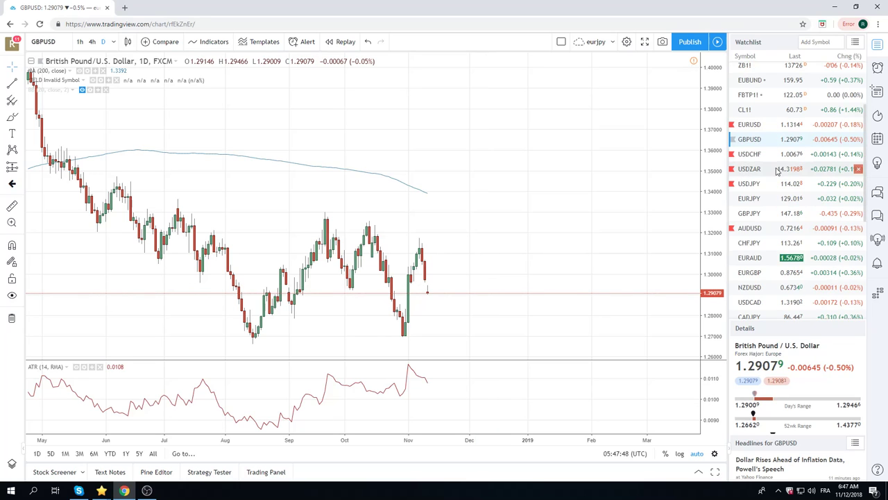
# - Review AUDUSD and NZDUSD, then open the USDCAD daily chart from the watchlist
pyautogui.click(749, 228)
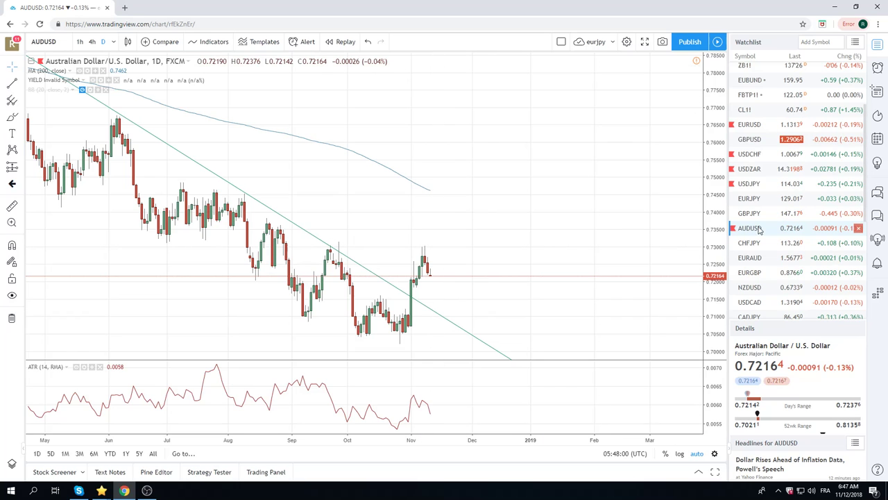
pyautogui.click(753, 287)
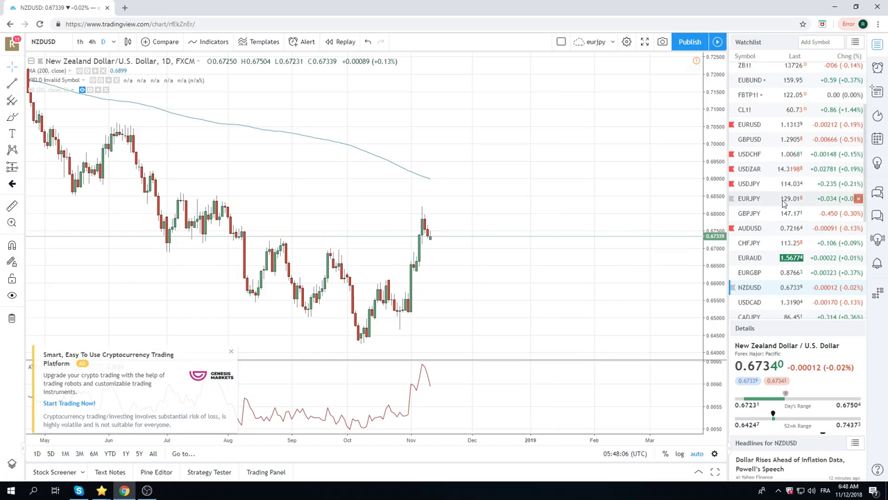
pyautogui.scroll(-1, 788, 199)
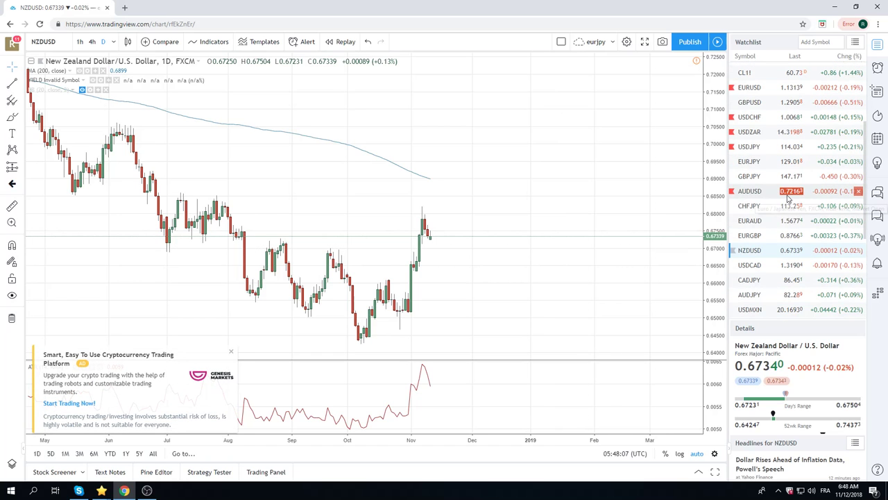
pyautogui.click(753, 265)
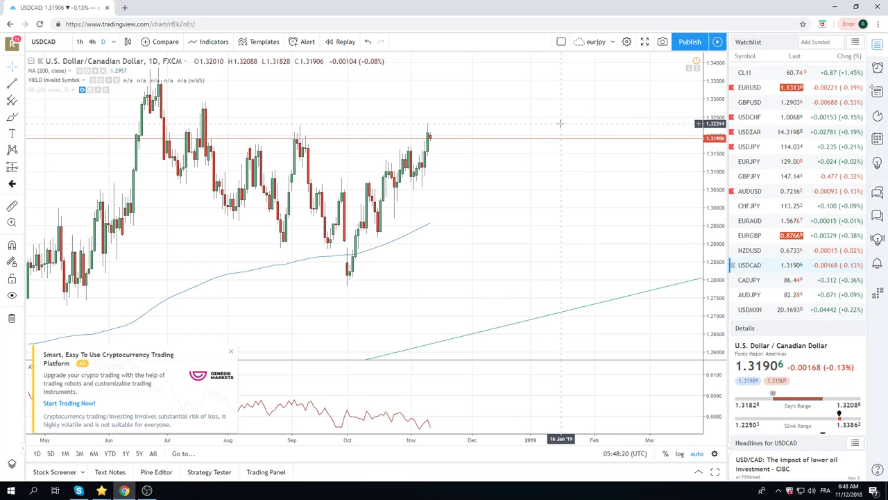
# - Open the CL1! crude oil futures chart and dismiss the crypto ad and upgrade offer
pyautogui.click(748, 73)
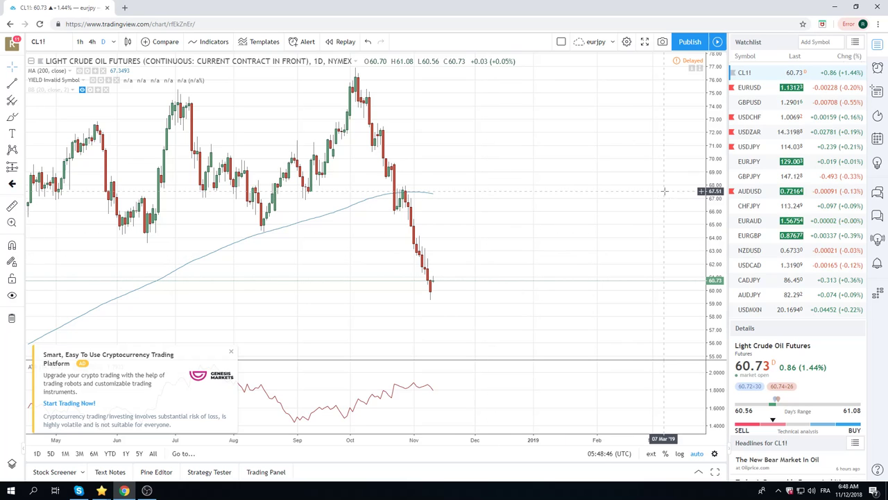
pyautogui.click(836, 7)
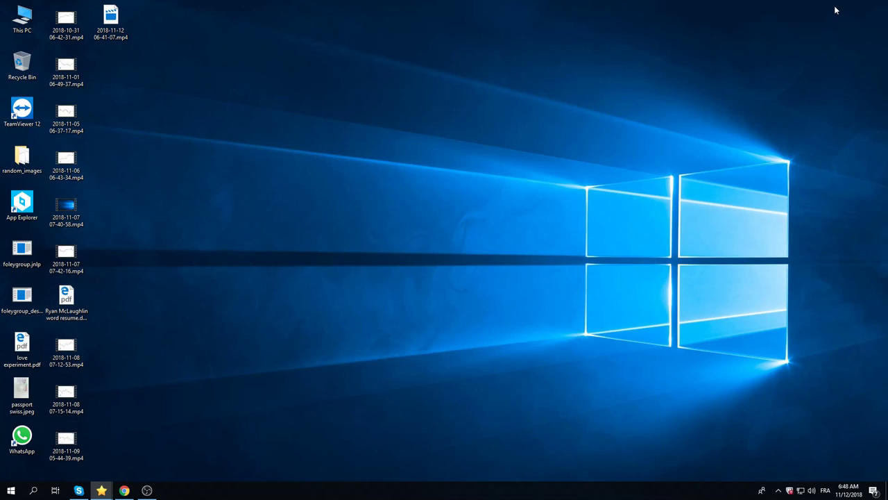
pyautogui.click(124, 490)
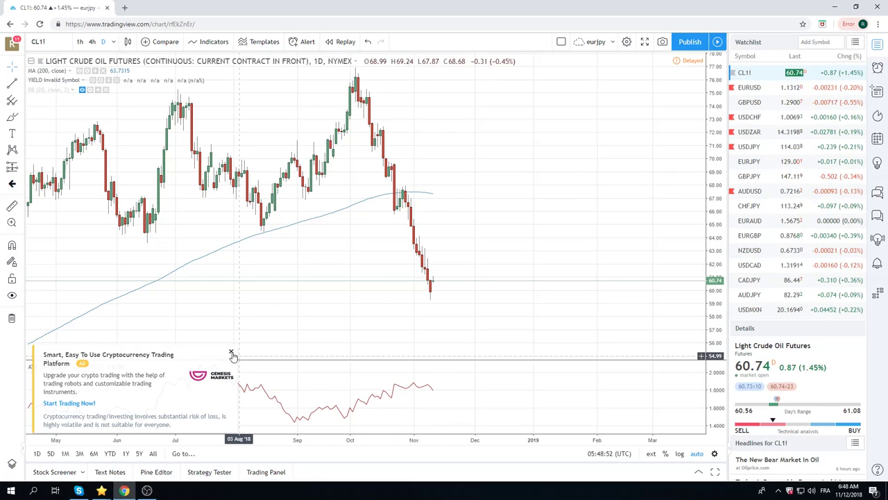
pyautogui.click(231, 350)
pyautogui.click(354, 331)
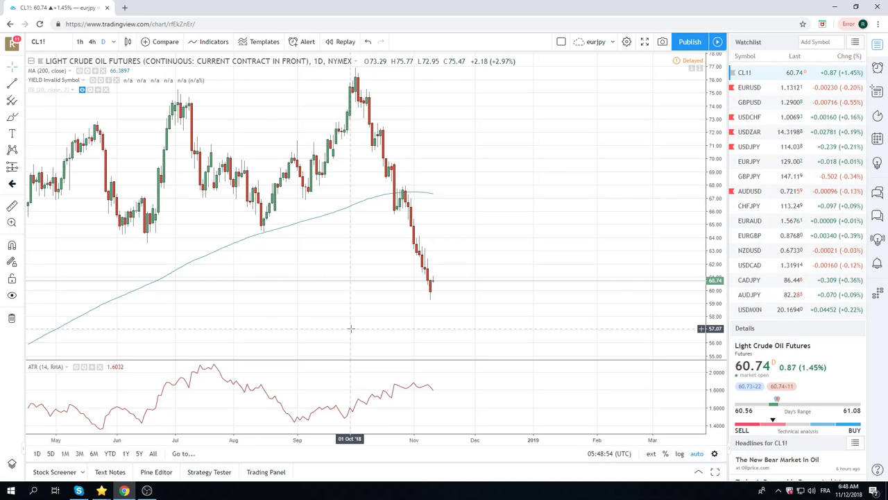